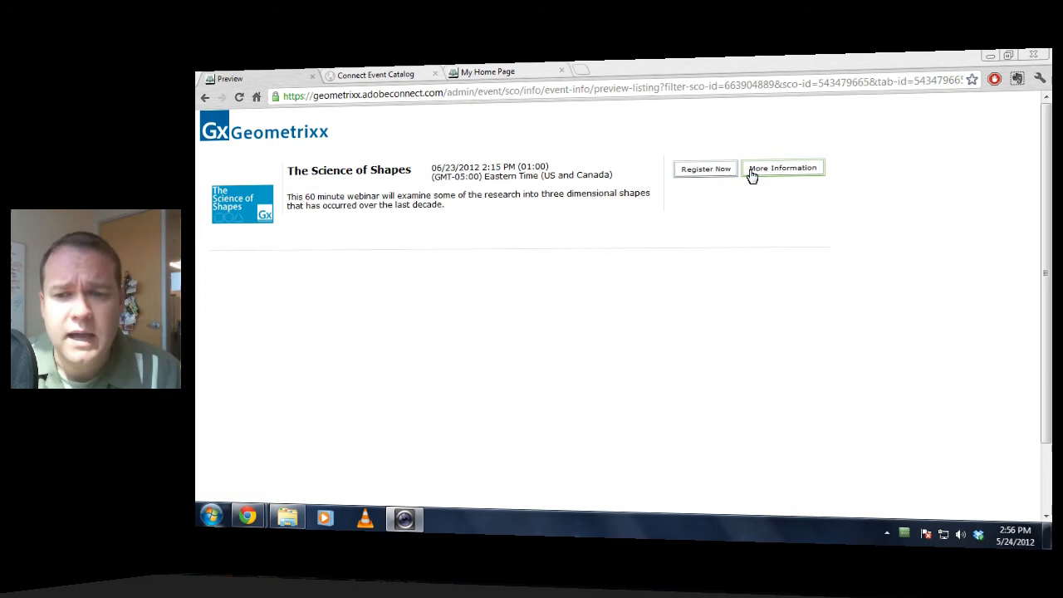
- View The Science of Shapes details and registration form, then show the Connect Event Catalog
left_click(782, 168)
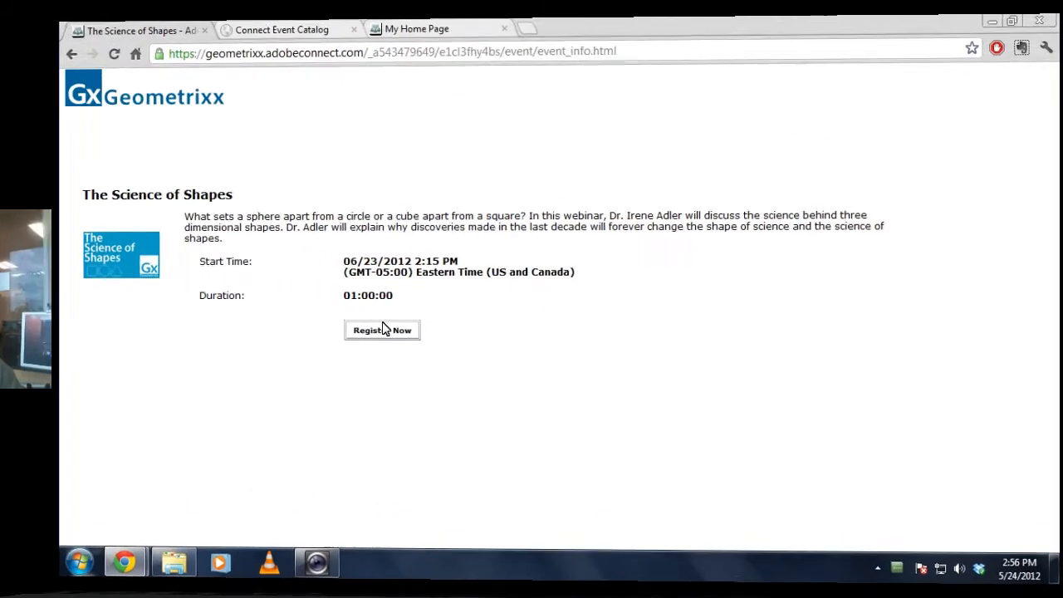
left_click(368, 332)
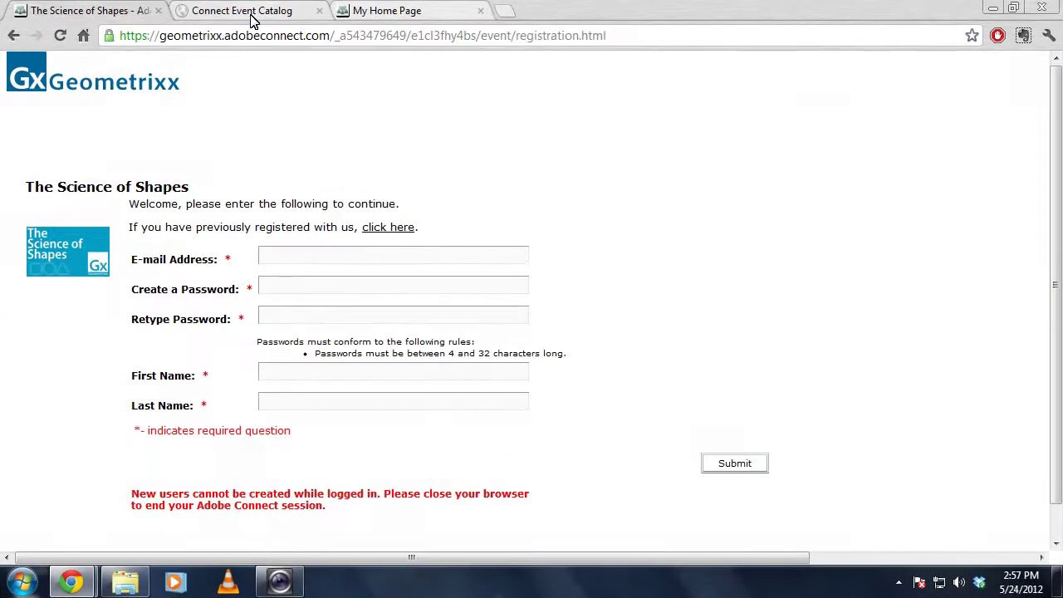
left_click(249, 12)
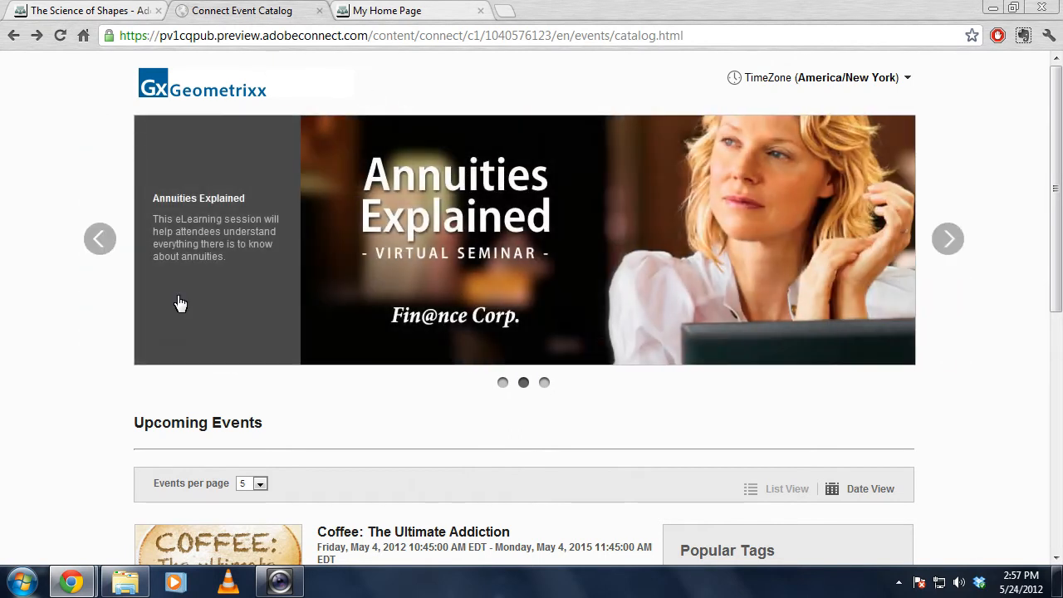
mouse_move(524, 240)
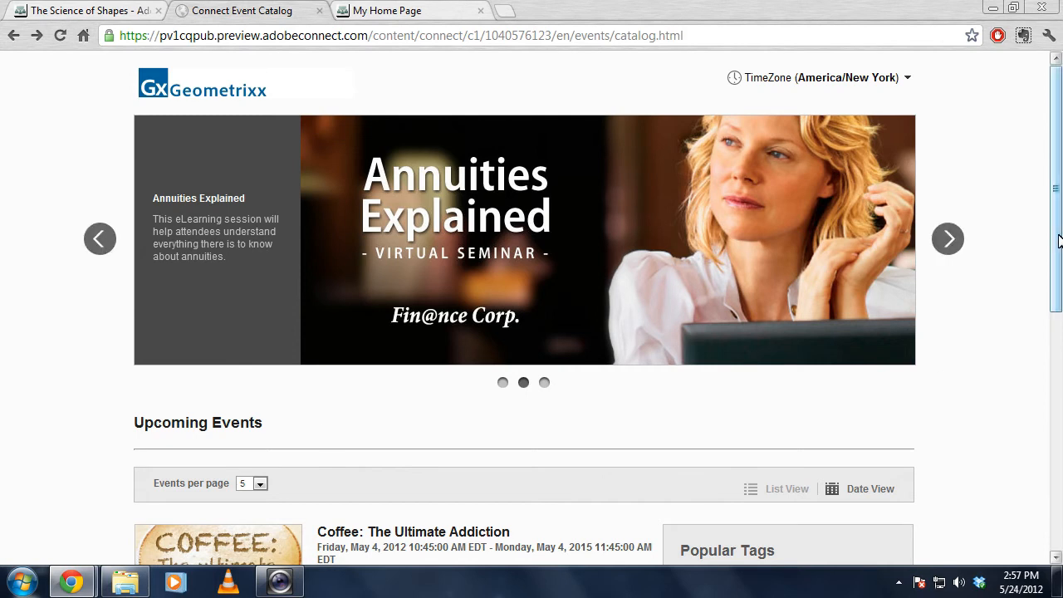
left_click_drag(1055, 191, 1037, 431)
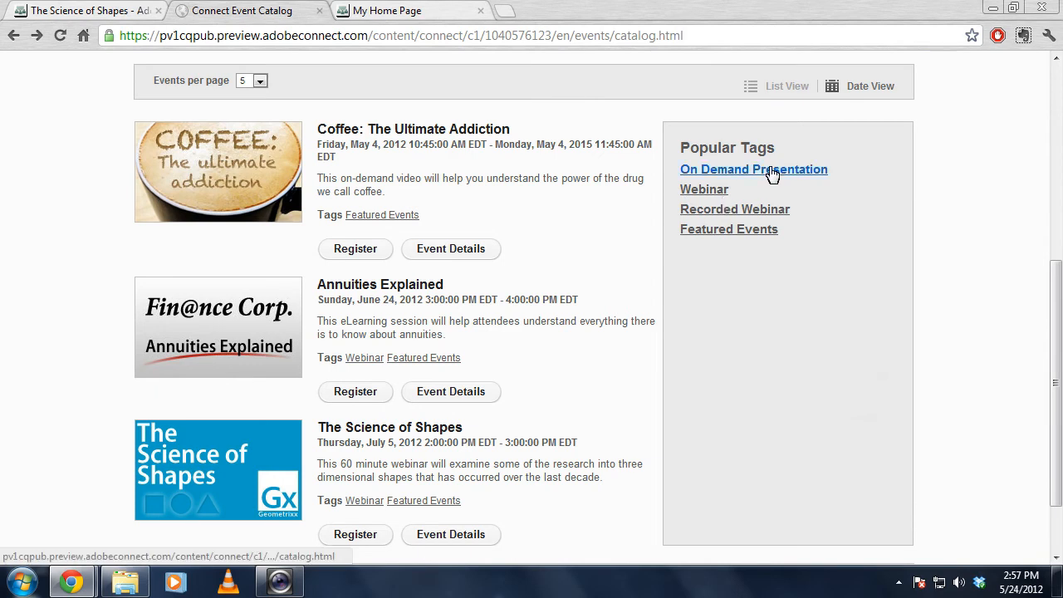
left_click(855, 86)
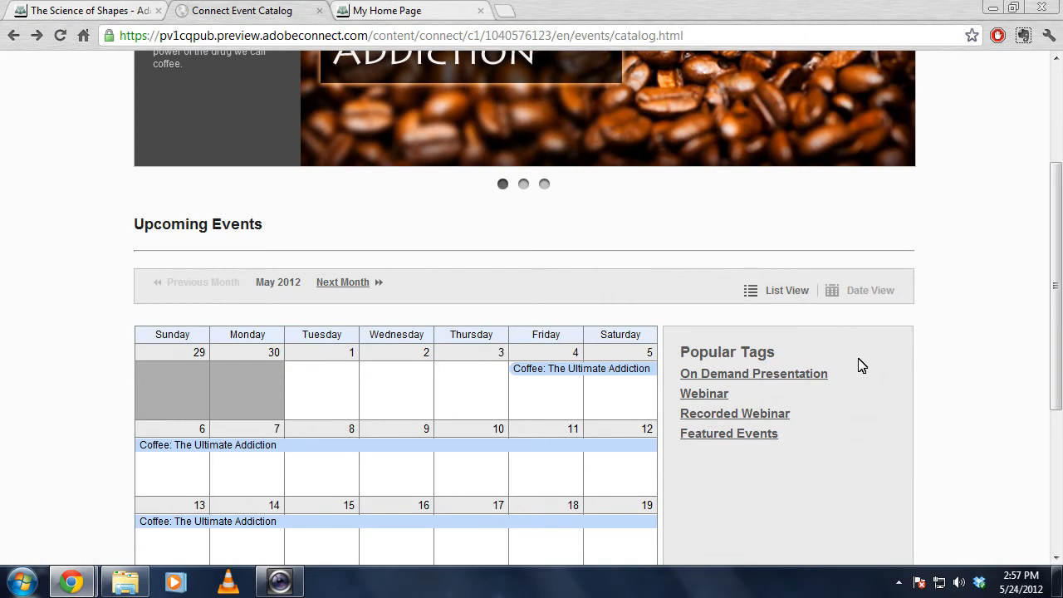
left_click(788, 291)
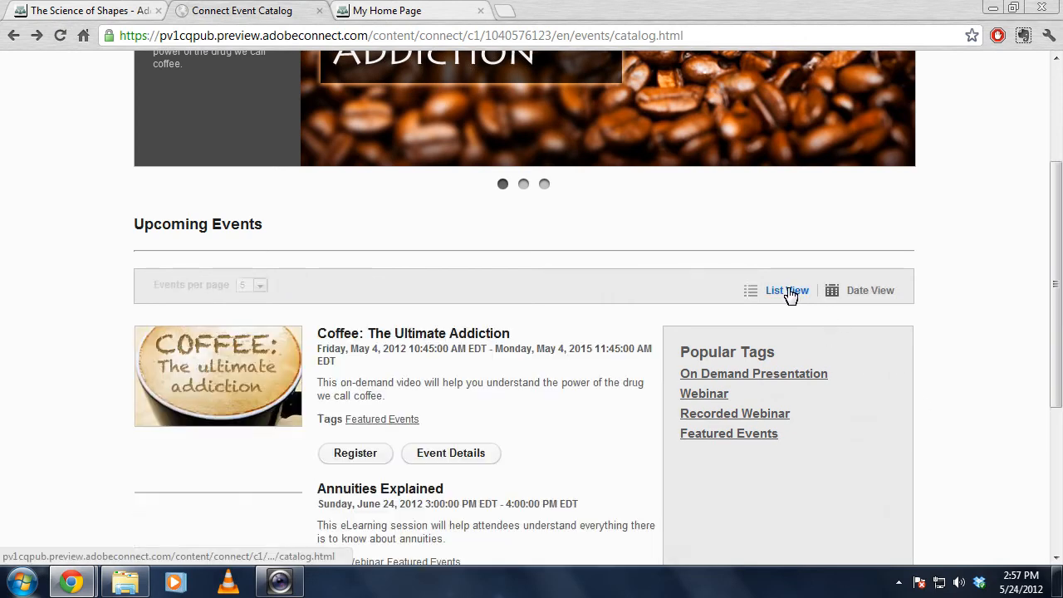
scroll(606, 338, "down", 3)
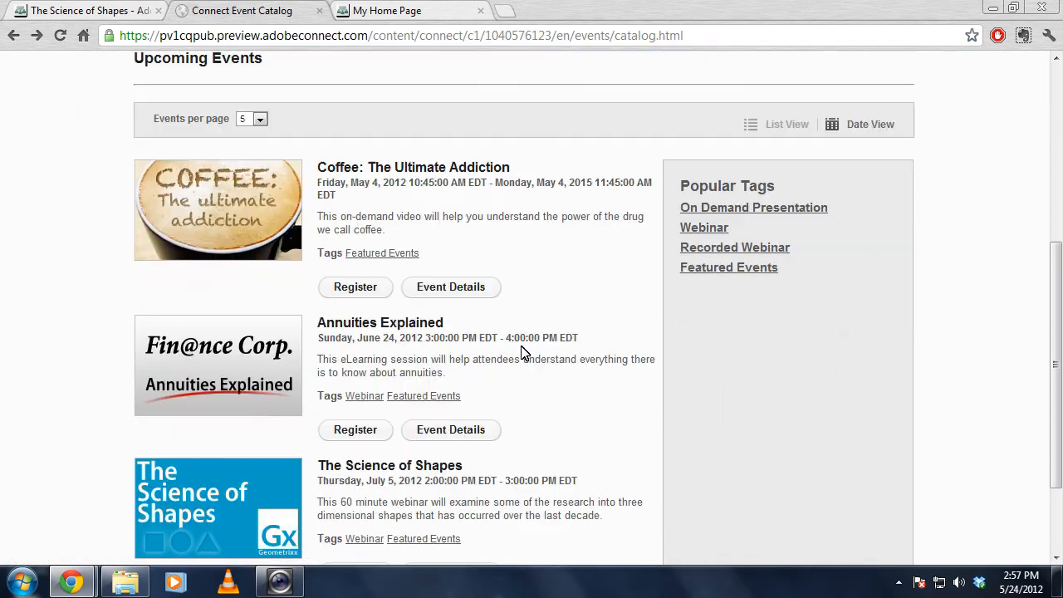
scroll(523, 353, "down", 3)
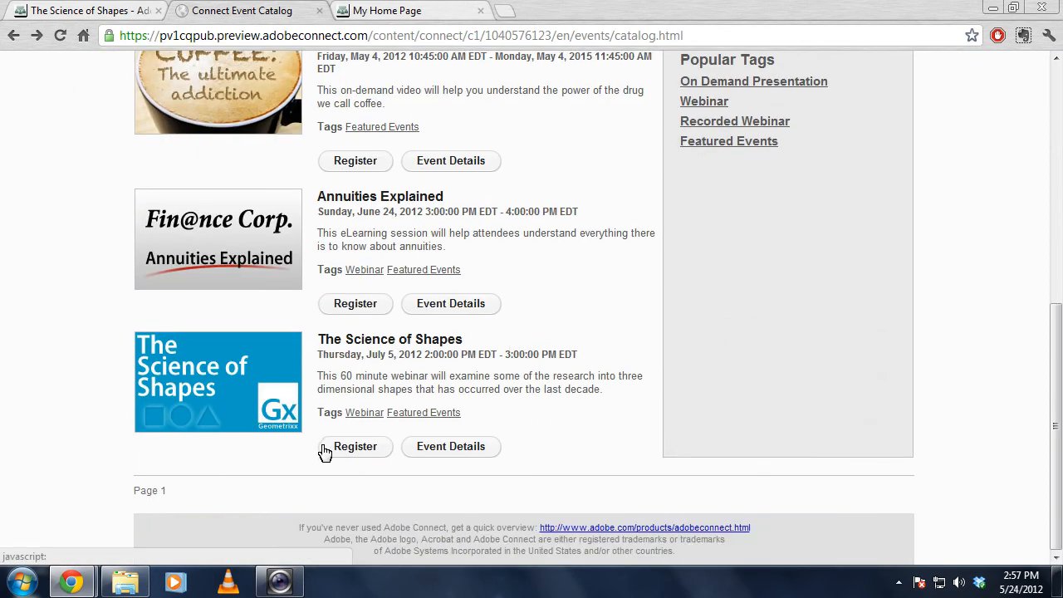
- View The Science of Shapes event details and its Speaker Info page for Irene Adler
left_click(463, 448)
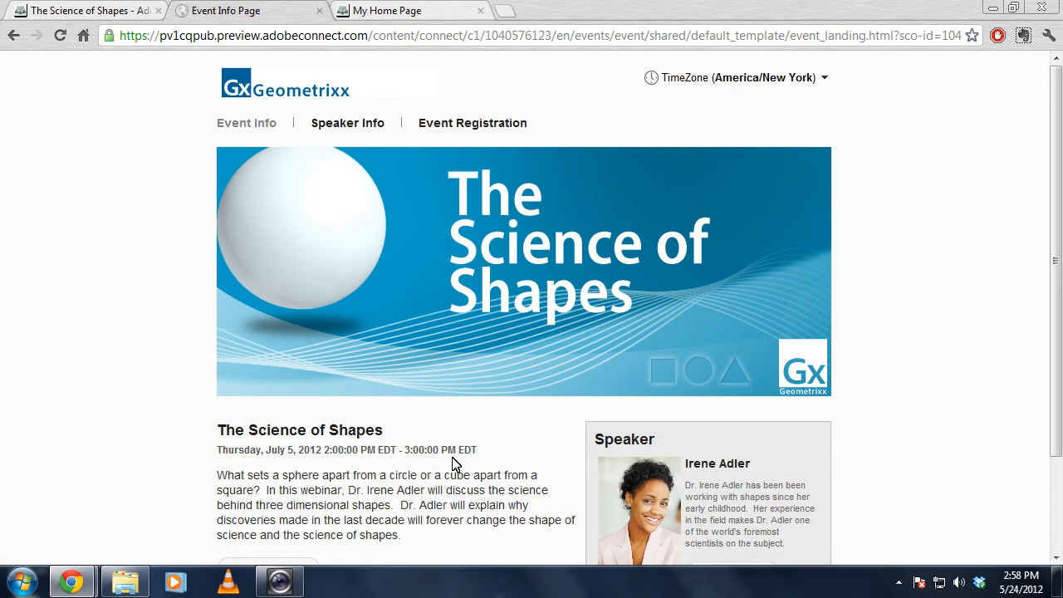
scroll(120, 360, "down", 1)
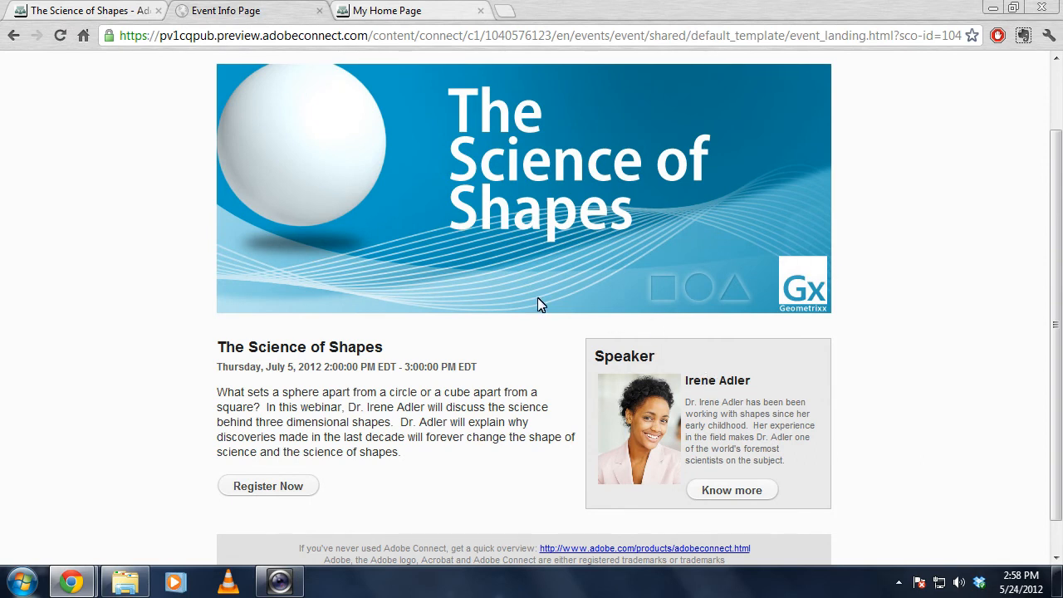
scroll(541, 287, "up", 1)
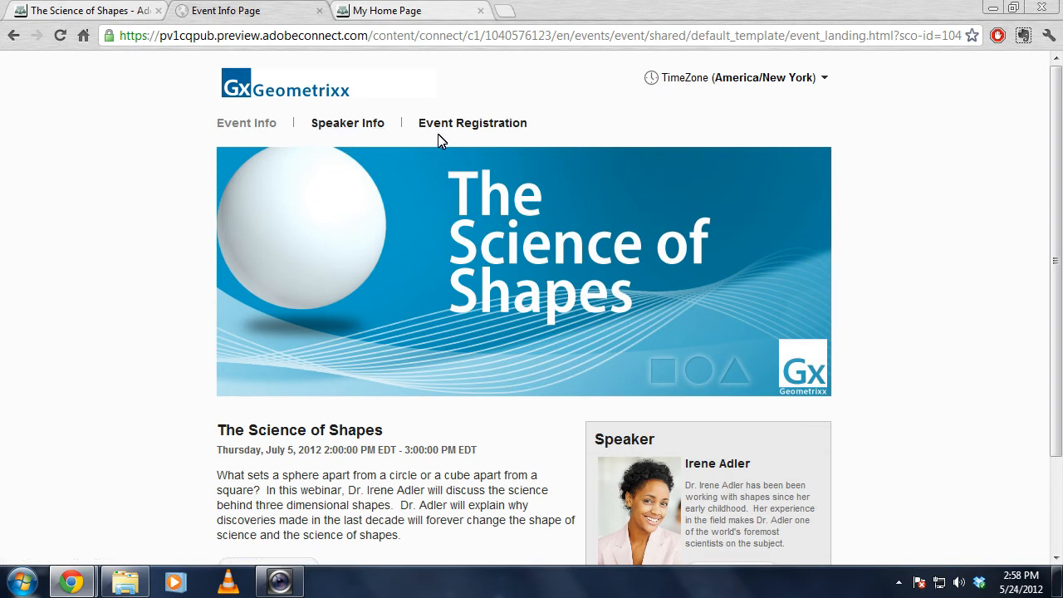
left_click(370, 126)
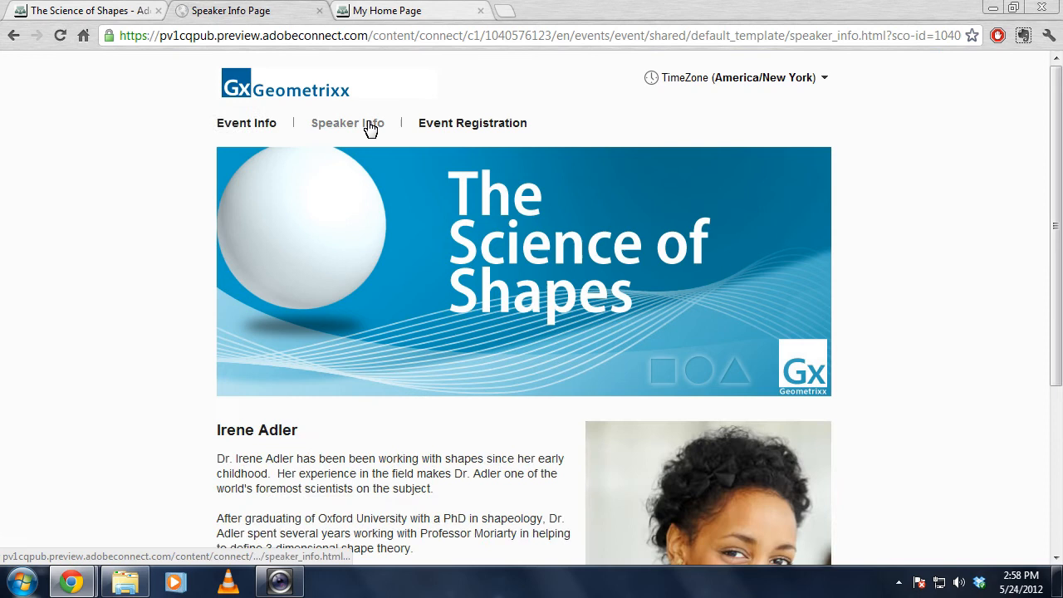
scroll(252, 199, "down", 3)
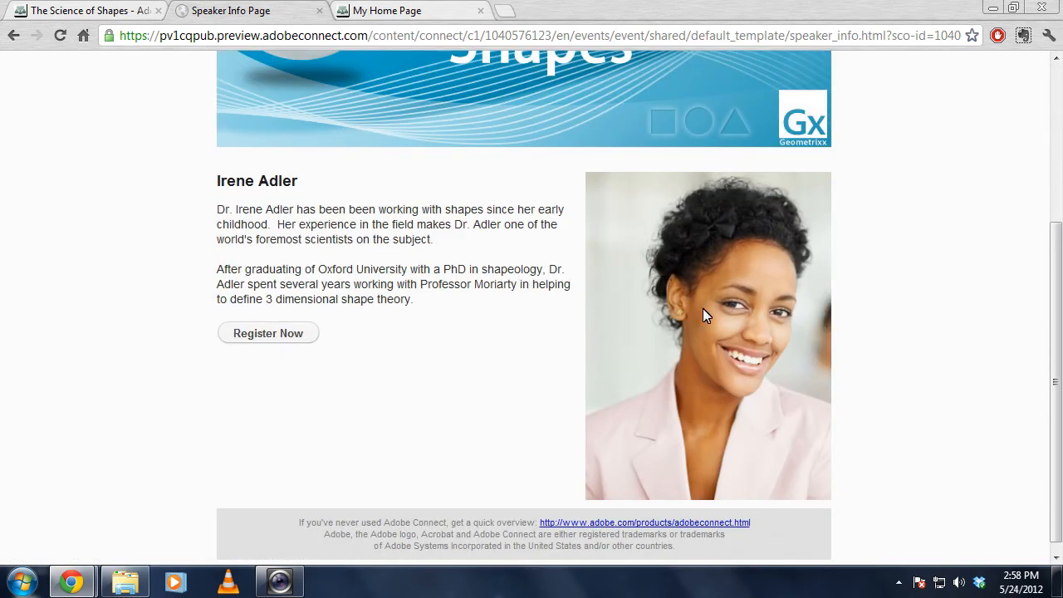
scroll(499, 257, "up", 1)
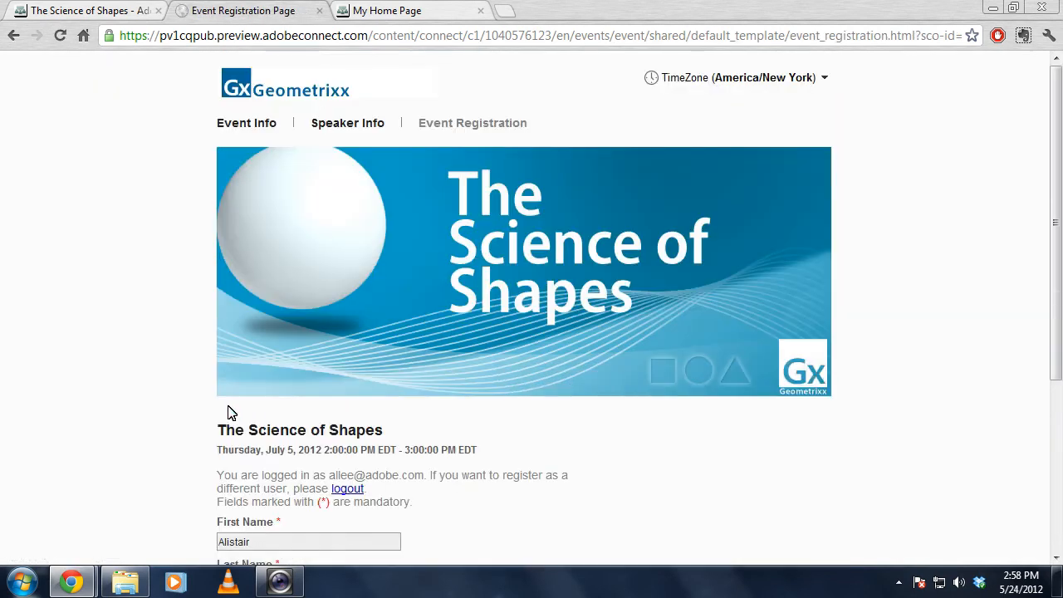
scroll(231, 411, "down", 3)
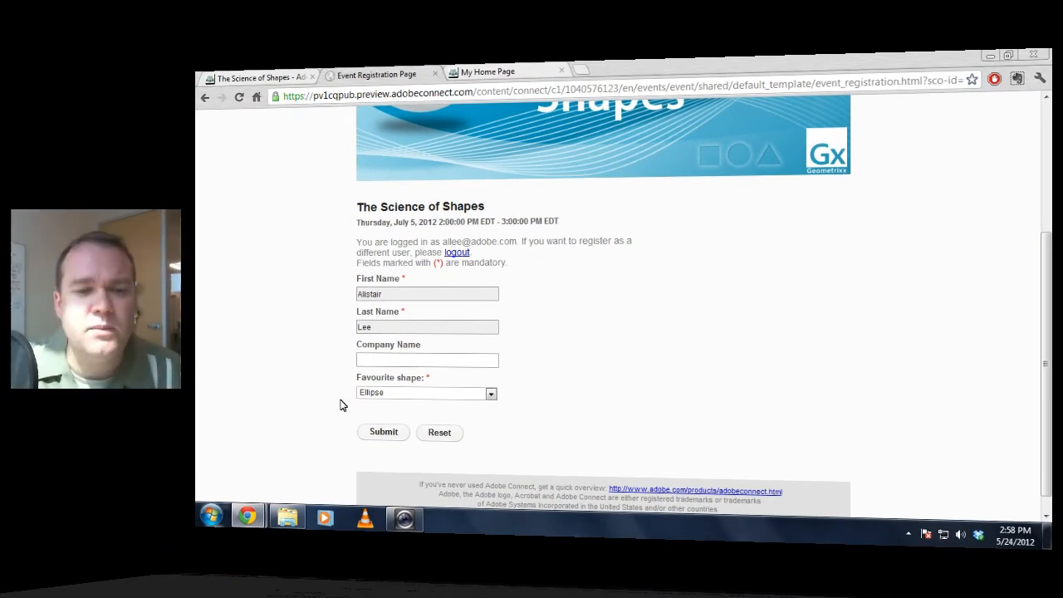
scroll(506, 390, "up", 5)
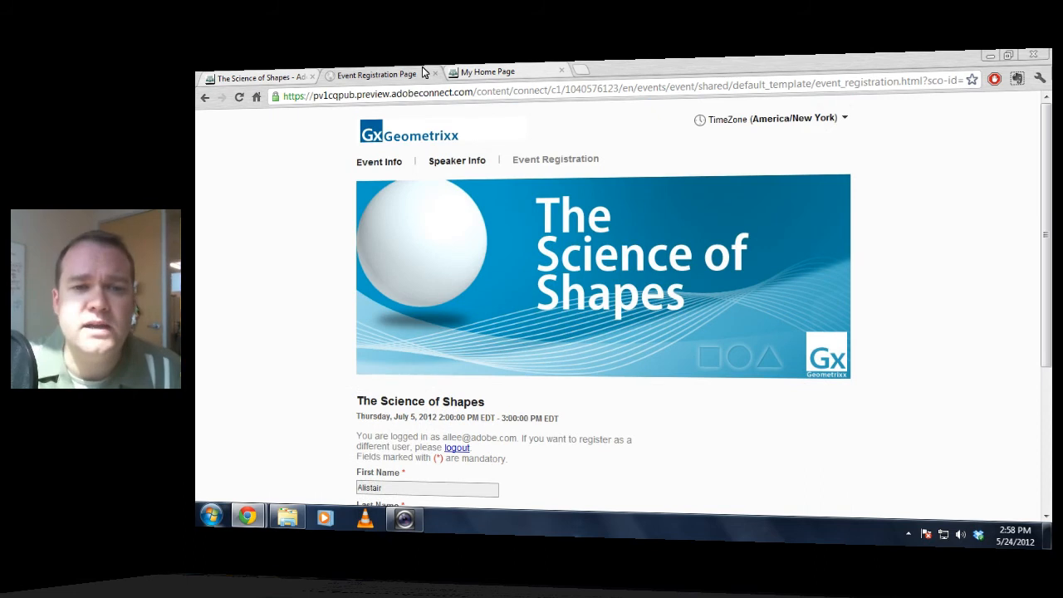
- Go from the account home through Event Management to the Event Templates page
left_click(487, 73)
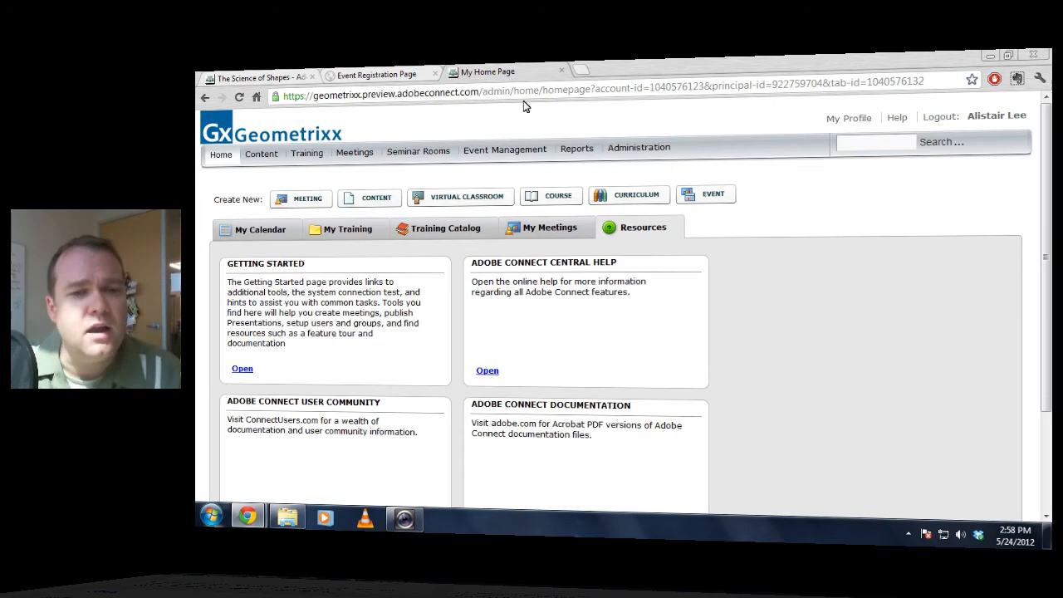
left_click(501, 152)
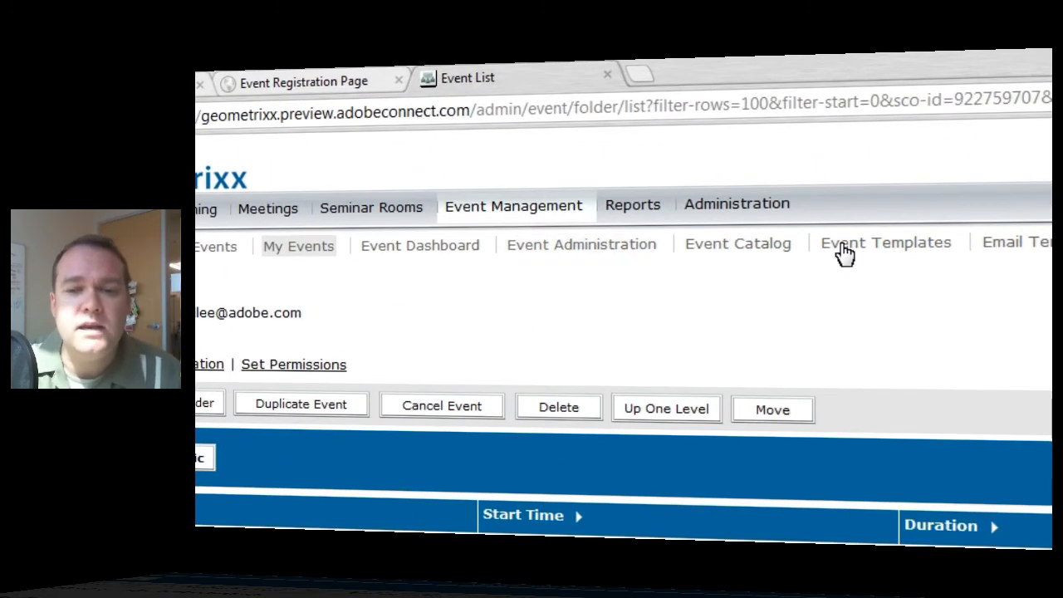
left_click(862, 246)
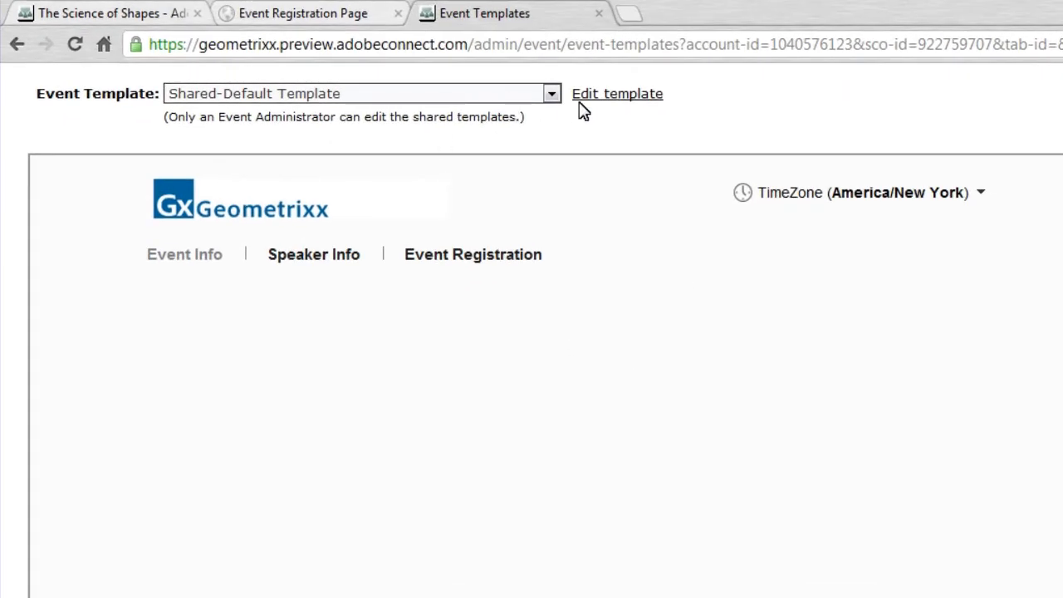
- Review the Event Template choices and keep the Shared-Default Template selected
left_click(551, 93)
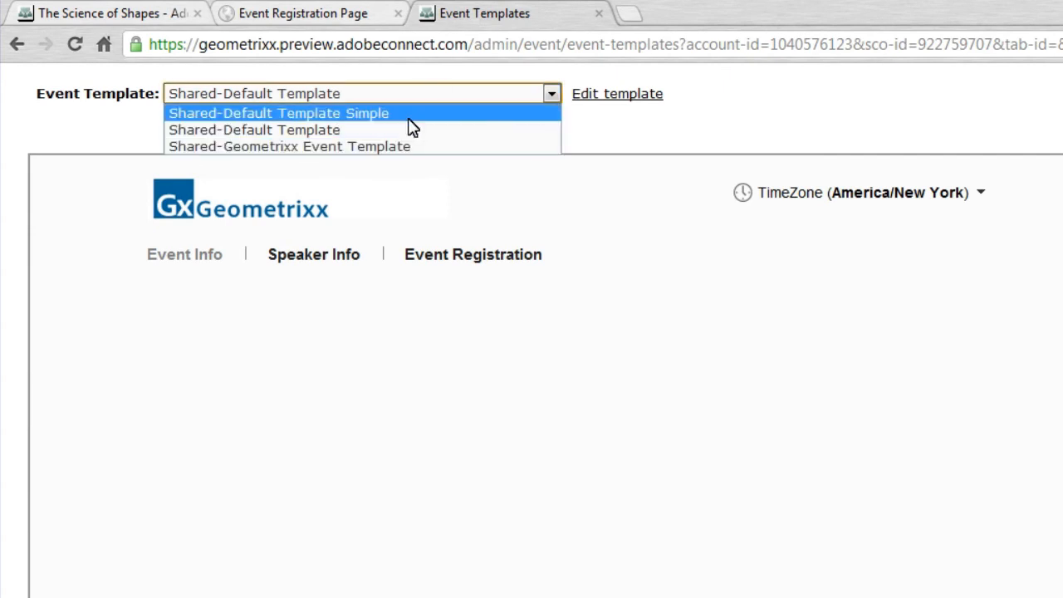
left_click(689, 121)
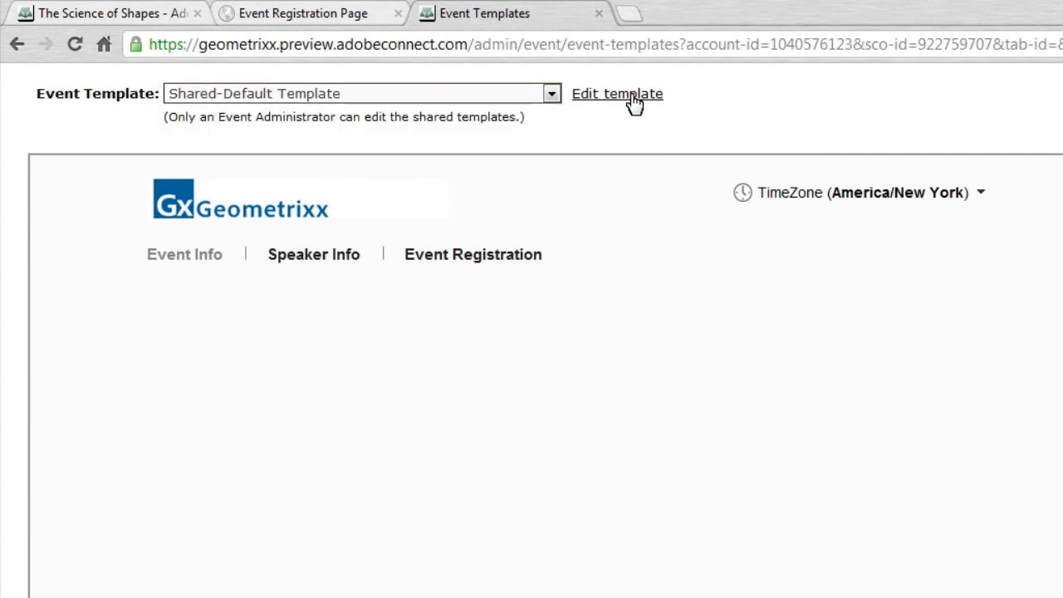
- Start editing the Shared-Default Template in the CQ5 editor with the sidekick
left_click(634, 102)
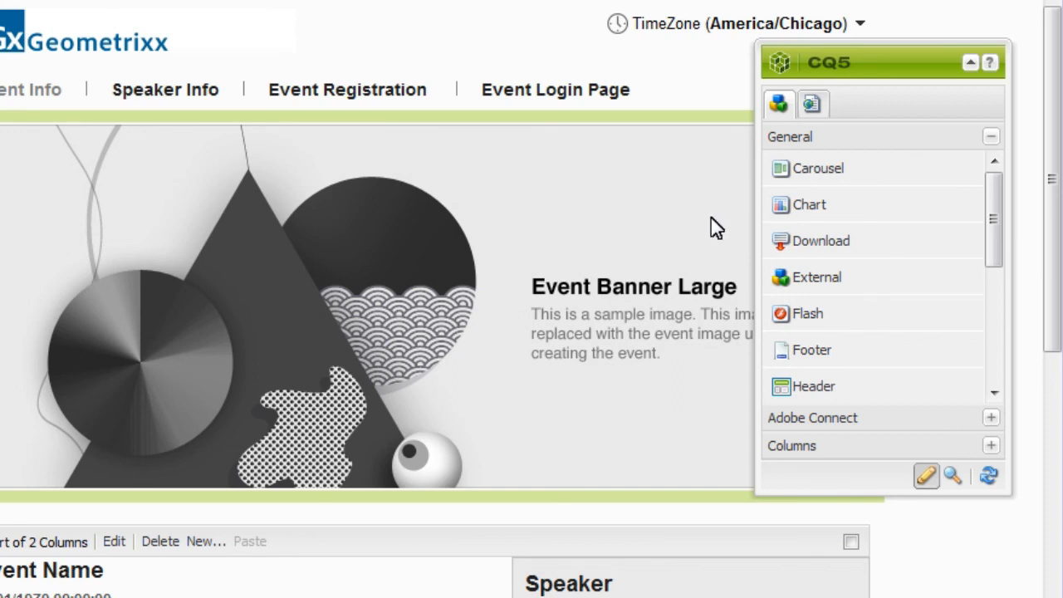
mouse_move(993, 203)
left_mouse_down()
mouse_move(998, 334)
mouse_move(993, 179)
mouse_move(1009, 320)
mouse_move(993, 187)
left_mouse_up()
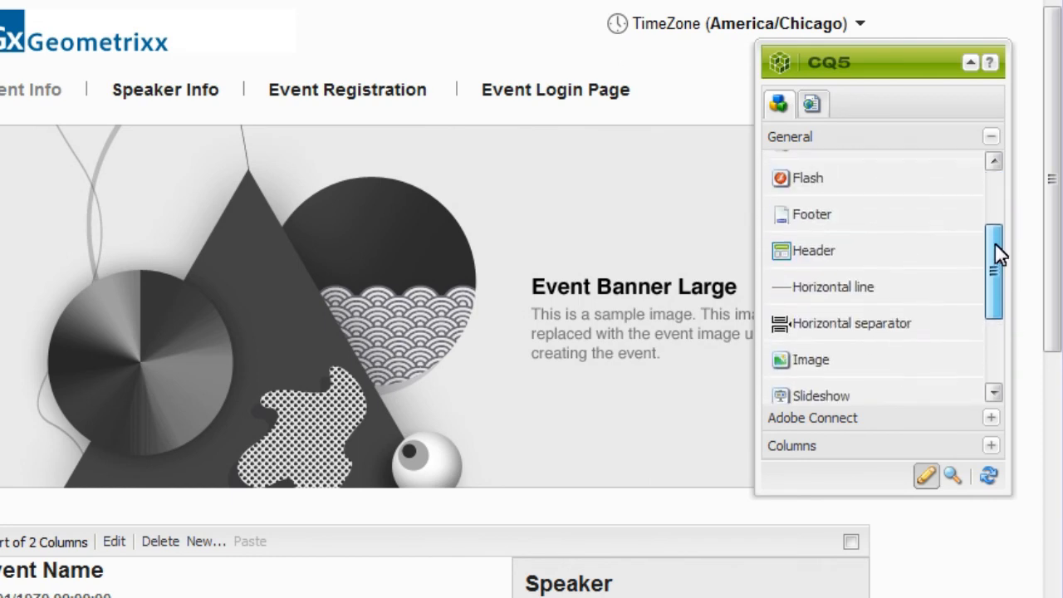
- Expand the Adobe Connect component group and try dragging a Link Button without adding it
left_click(990, 418)
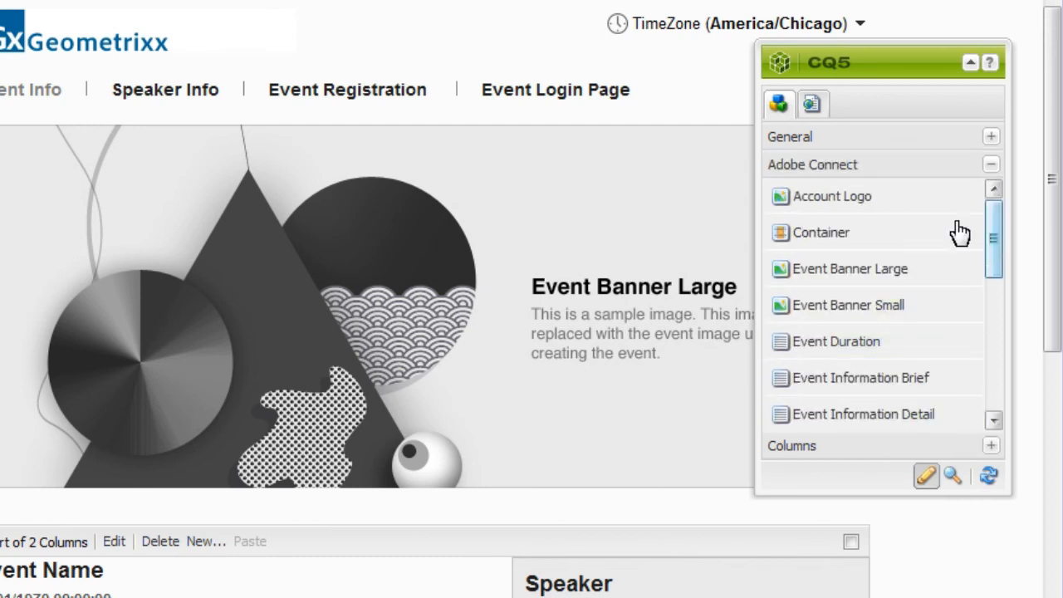
left_click_drag(993, 264, 994, 307)
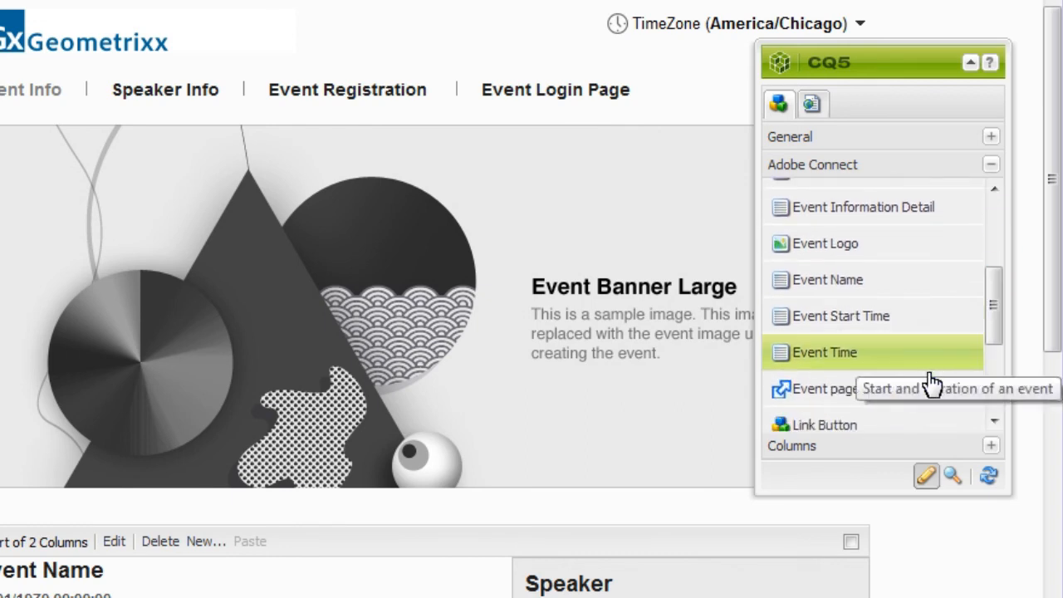
left_click_drag(993, 304, 994, 349)
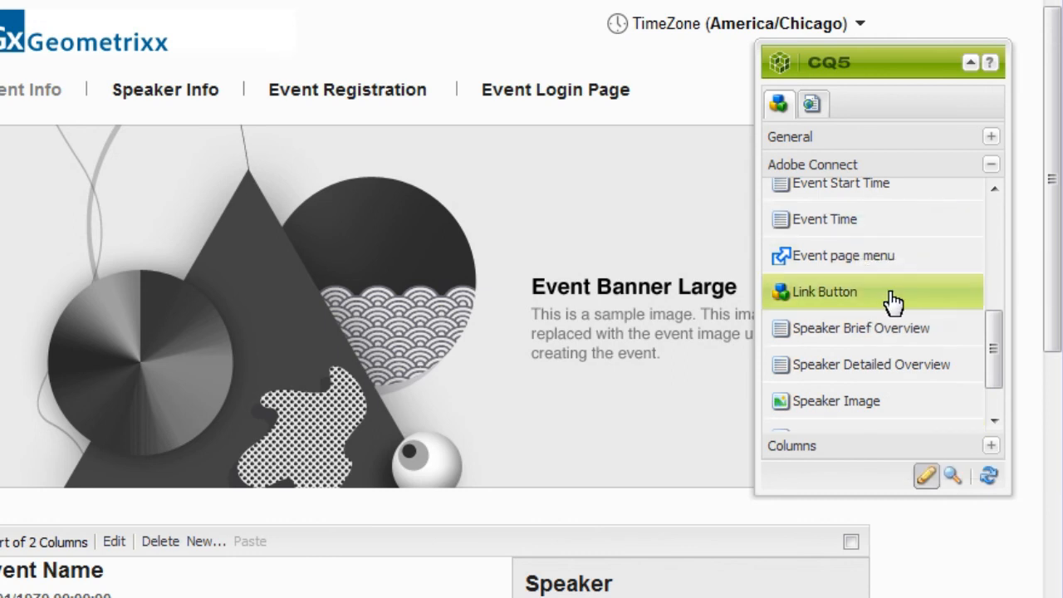
left_click_drag(893, 297, 651, 251)
left_click_drag(566, 441, 566, 441)
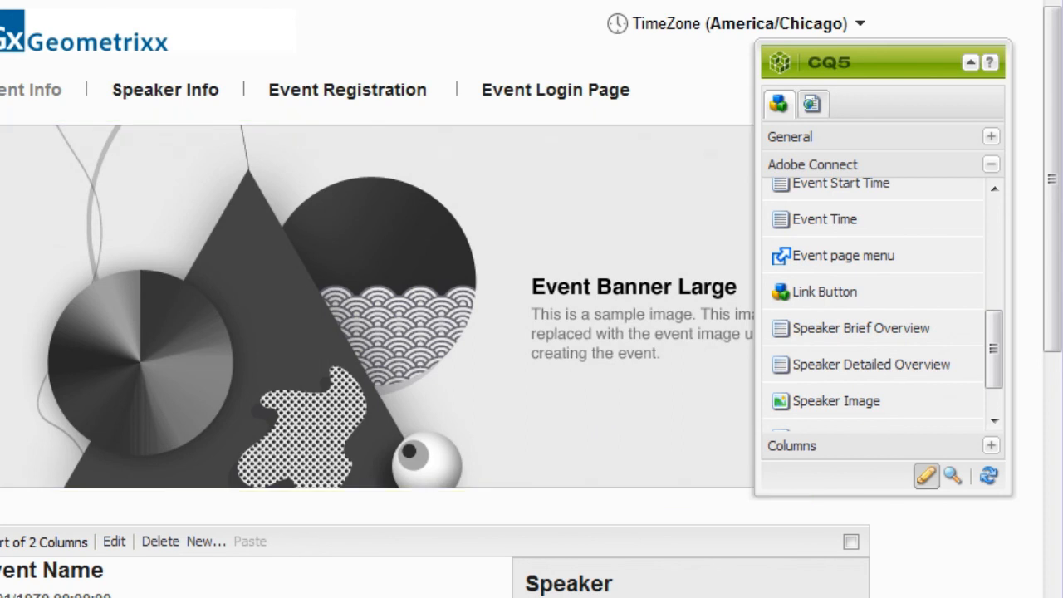